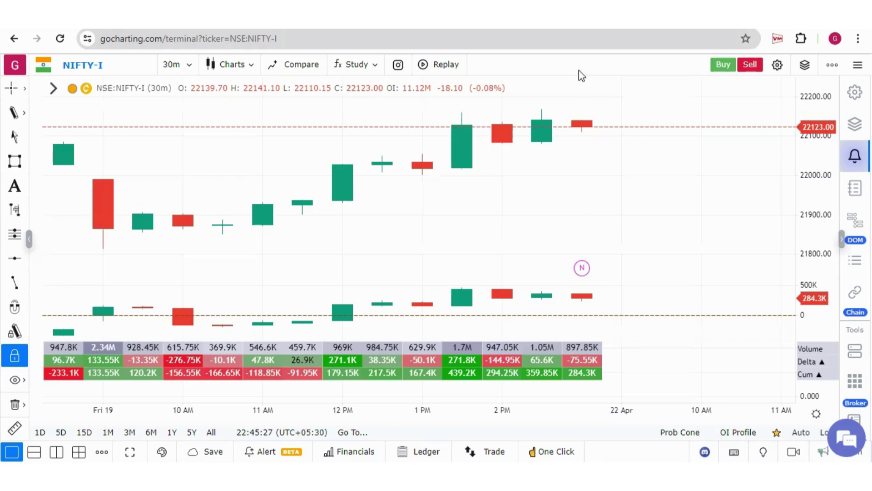
Start a price alert at 22040.7 from the chart menu, keeping Price and GREATER_THAN
{"action": "right_click", "coordinate": [599, 159]}
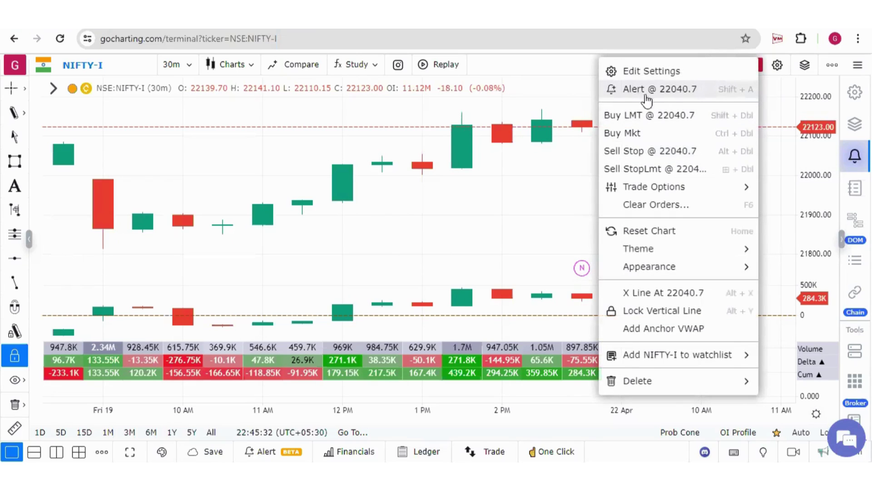
{"action": "left_click", "coordinate": [667, 91]}
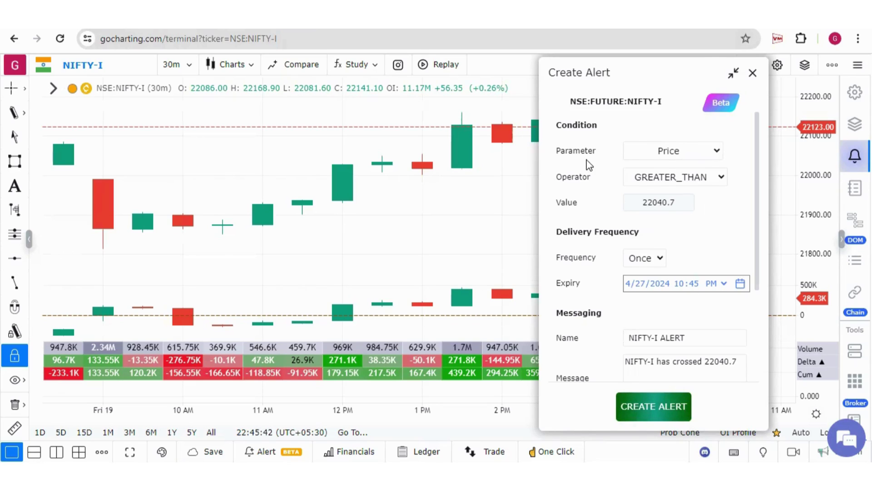
{"action": "left_click", "coordinate": [691, 155]}
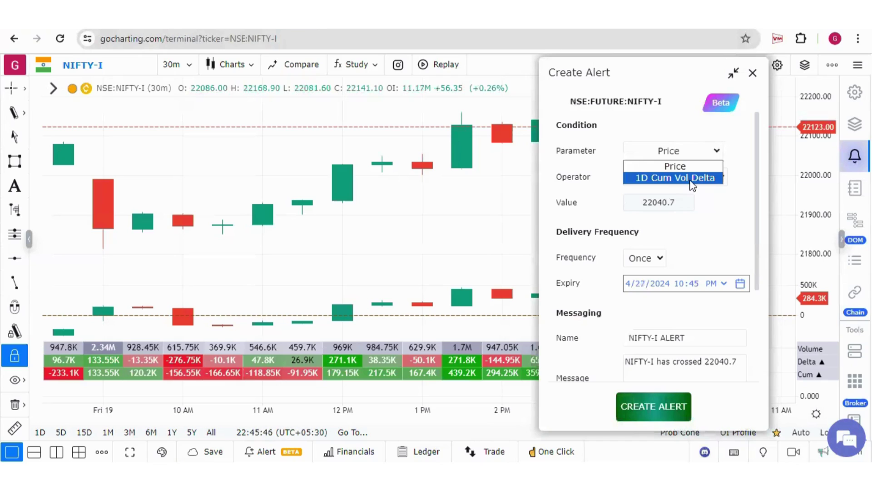
{"action": "left_click", "coordinate": [729, 193]}
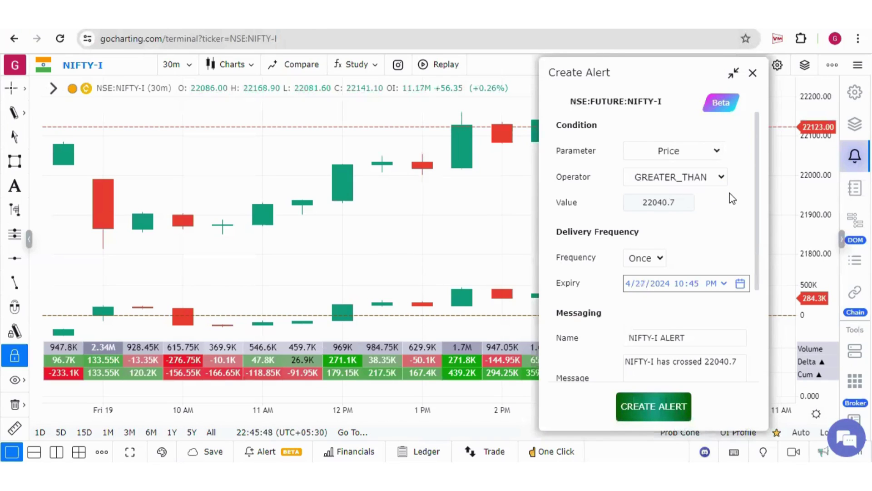
{"action": "left_click", "coordinate": [673, 175]}
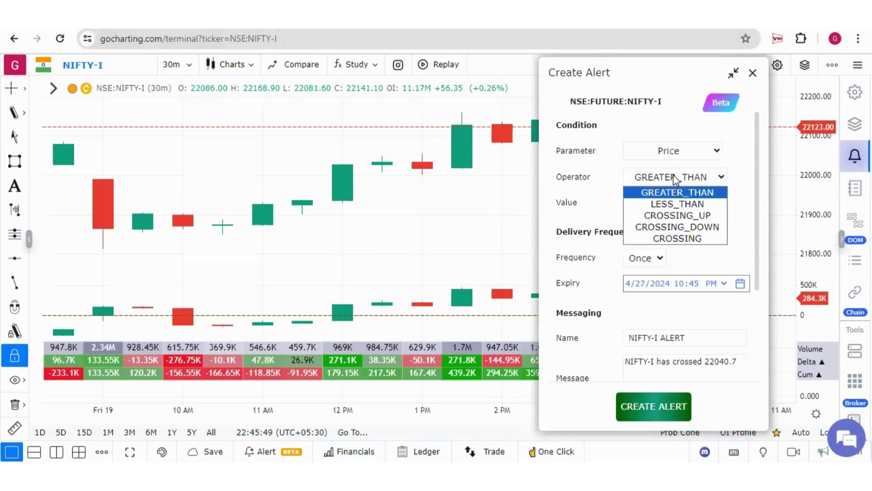
{"action": "left_click", "coordinate": [741, 182]}
Check the 22040.7 trigger value, then move the alert form left to uncover the latest candles
{"action": "left_click", "coordinate": [678, 203]}
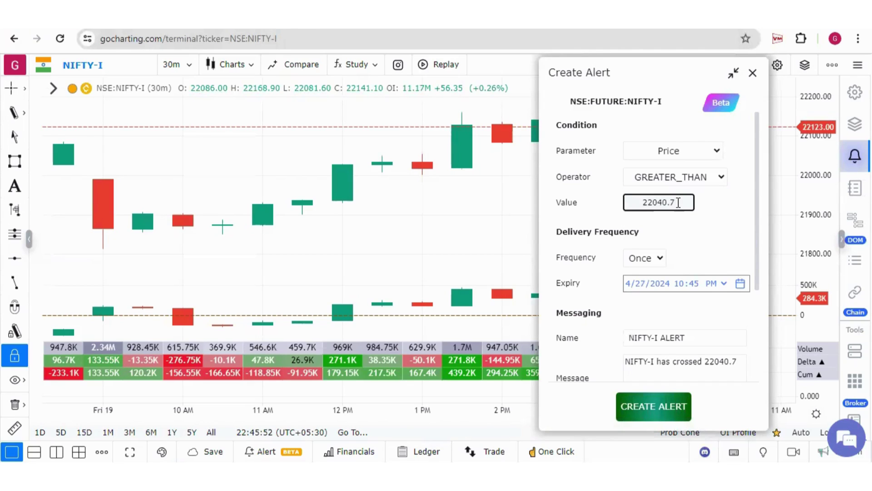
{"action": "double_click", "coordinate": [678, 203]}
{"action": "left_click", "coordinate": [677, 152]}
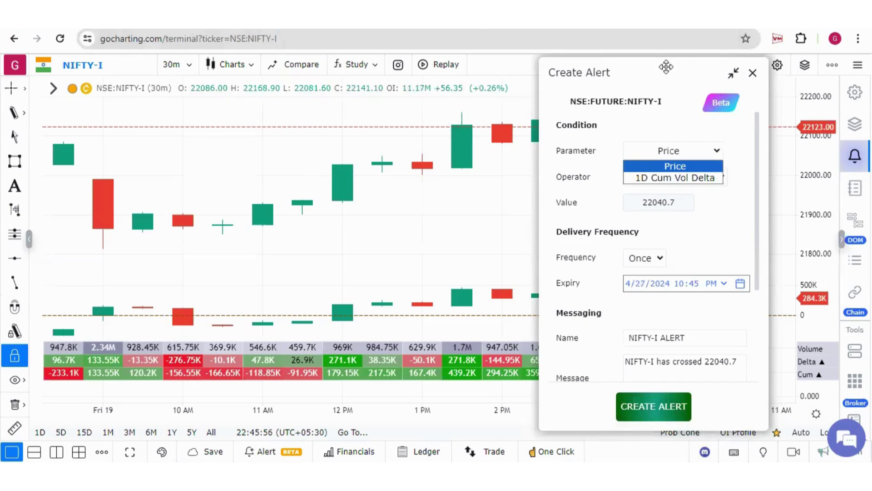
{"action": "left_click_drag", "start_coordinate": [666, 67], "coordinate": [296, 60]}
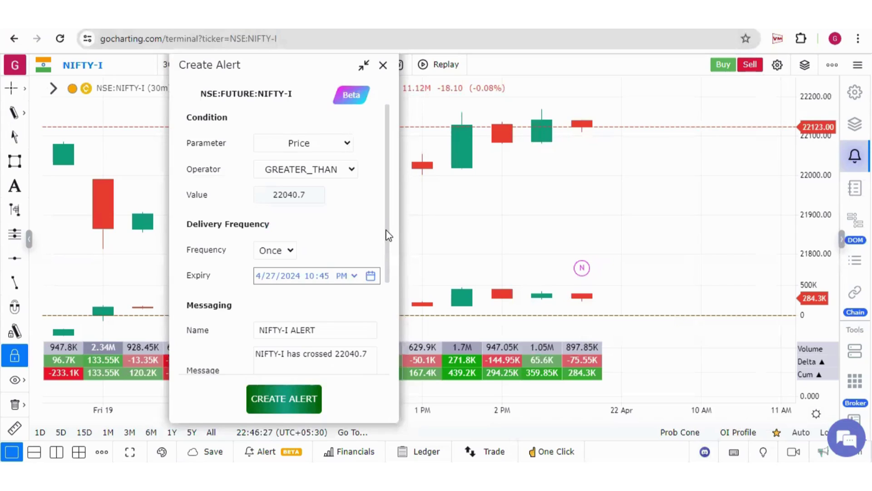
With popup and sound delivery on, review the webhook address and create the 22040.7 NIFTY-I alert
{"action": "scroll", "coordinate": [295, 195], "scroll_direction": "down", "scroll_amount": 3}
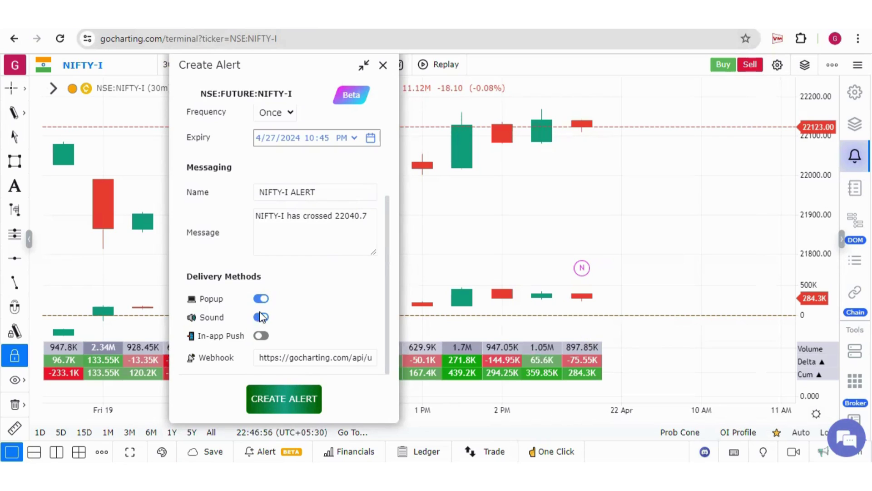
{"action": "left_click", "coordinate": [289, 358]}
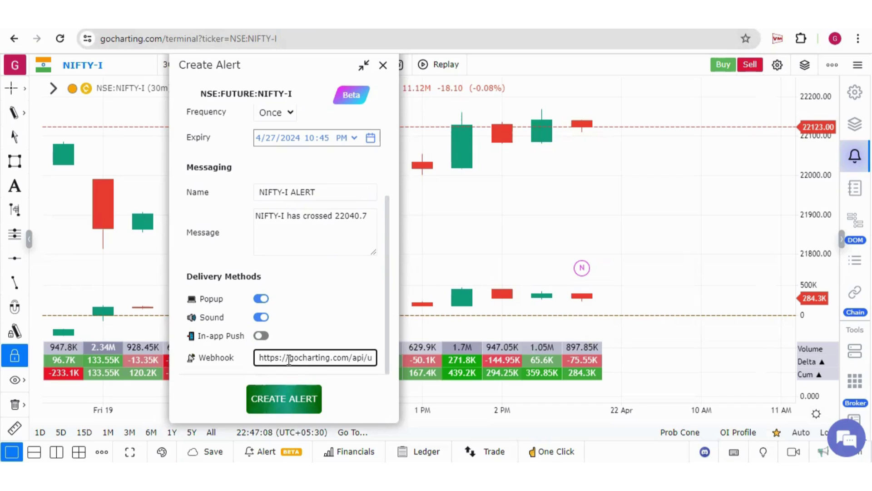
{"action": "left_click_drag", "start_coordinate": [388, 306], "coordinate": [391, 183]}
{"action": "scroll", "coordinate": [390, 183], "scroll_direction": "down", "scroll_amount": 3}
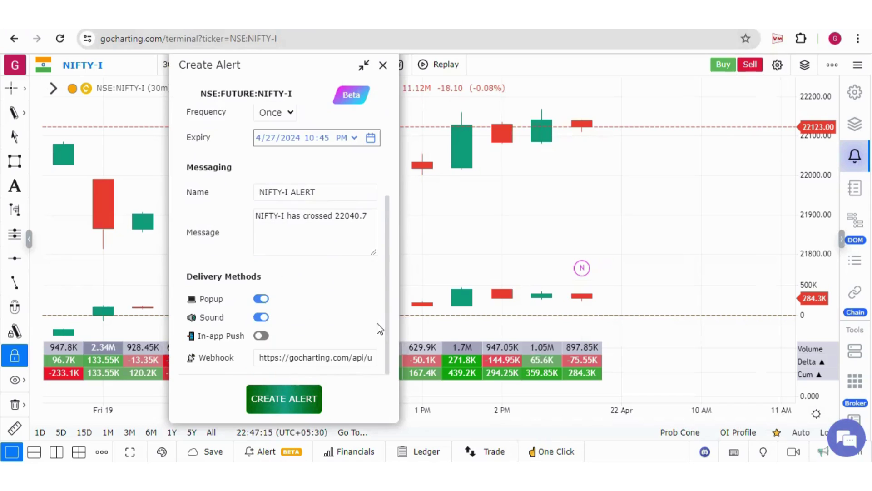
{"action": "left_click", "coordinate": [292, 399]}
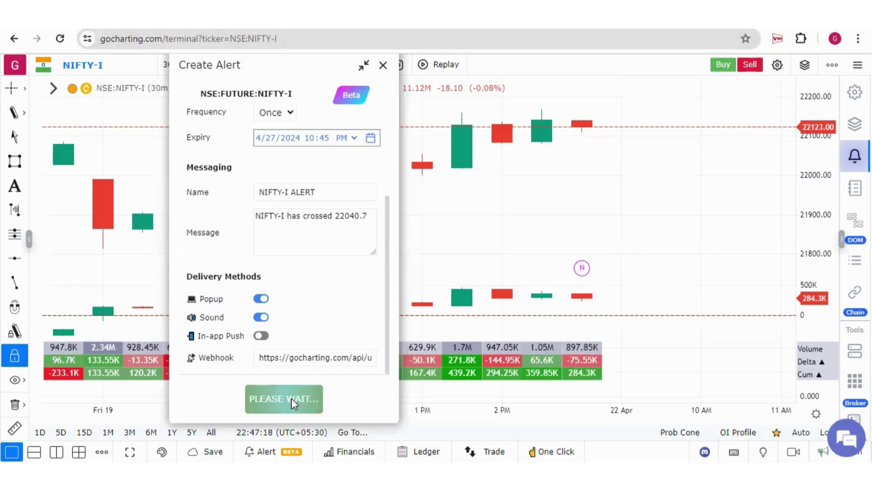
Close the alert form, then open and dismiss a fresh alert form
{"action": "left_click", "coordinate": [383, 66]}
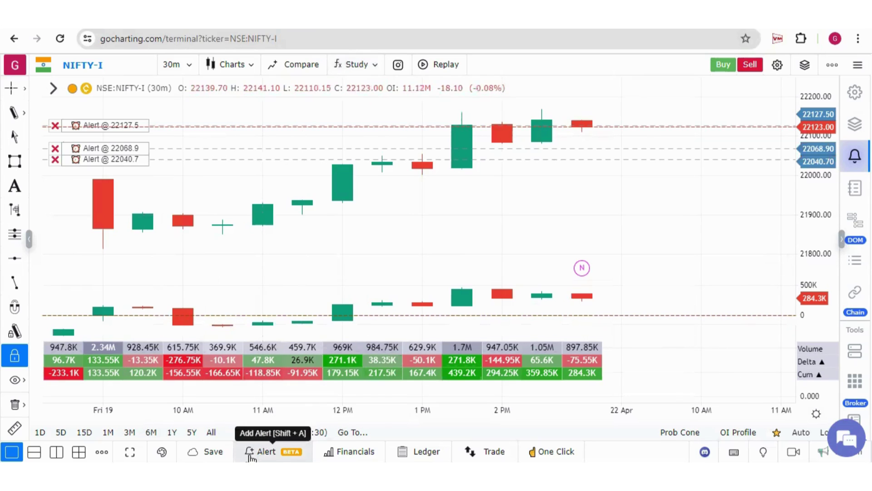
{"action": "left_click", "coordinate": [250, 456]}
{"action": "left_click", "coordinate": [383, 65]}
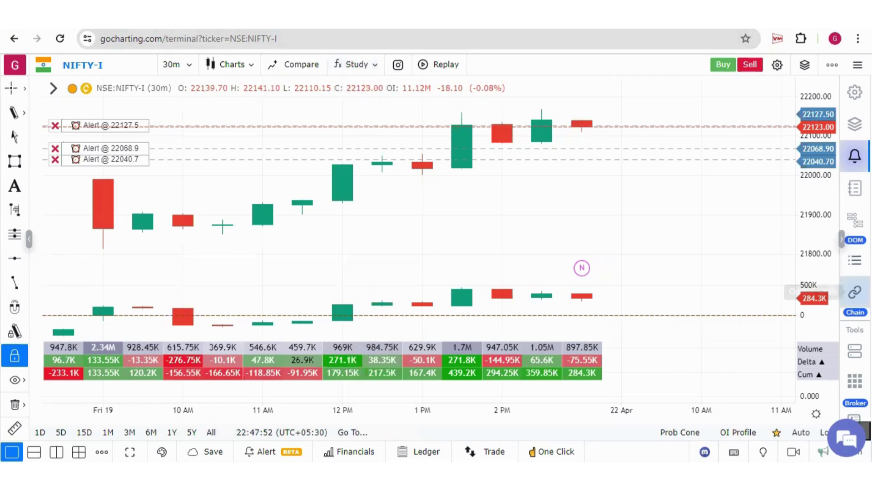
Start an alert on the 22100 call from the NIFTY options chain, then dismiss it and the chain
{"action": "left_click", "coordinate": [855, 292]}
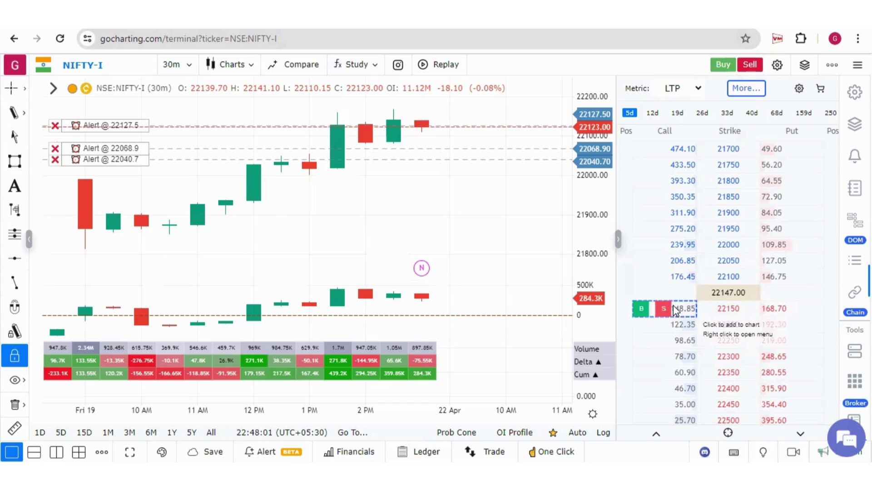
{"action": "right_click", "coordinate": [680, 276]}
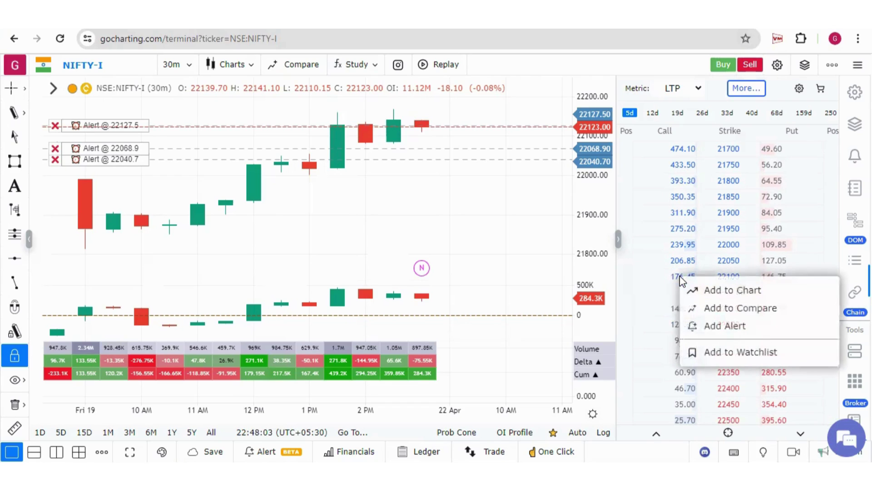
{"action": "left_click", "coordinate": [723, 326]}
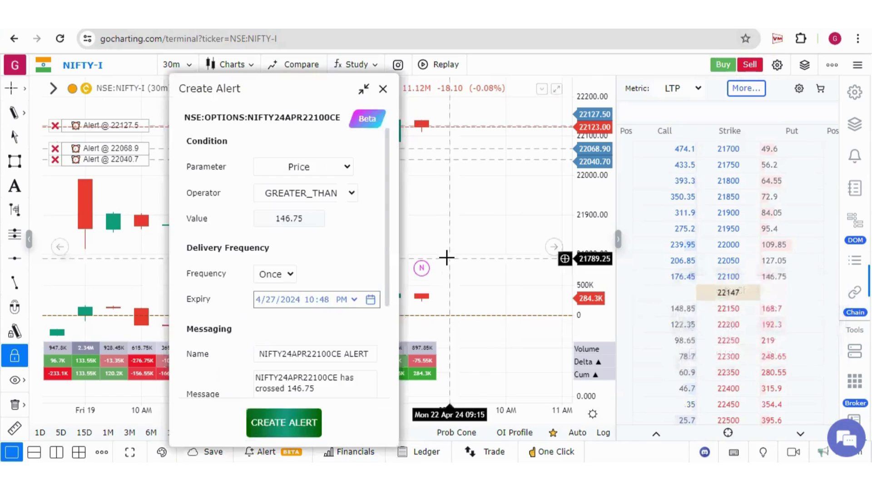
{"action": "left_click", "coordinate": [364, 89]}
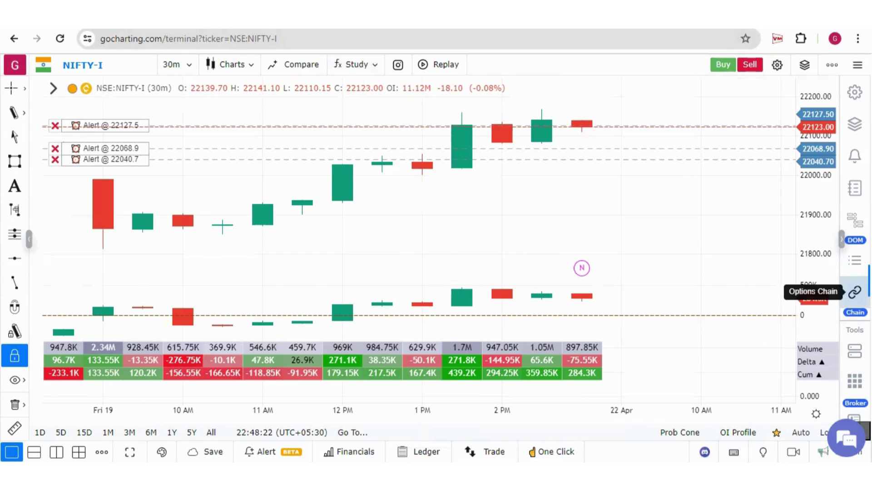
From the watchlist, start a new IRCTC-I price alert (greater than 990.75, once)
{"action": "left_click", "coordinate": [856, 350]}
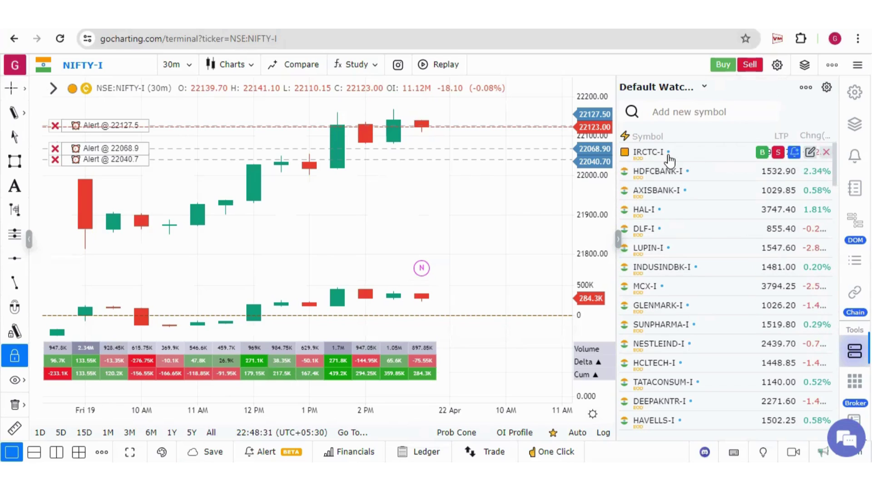
{"action": "left_click", "coordinate": [793, 152]}
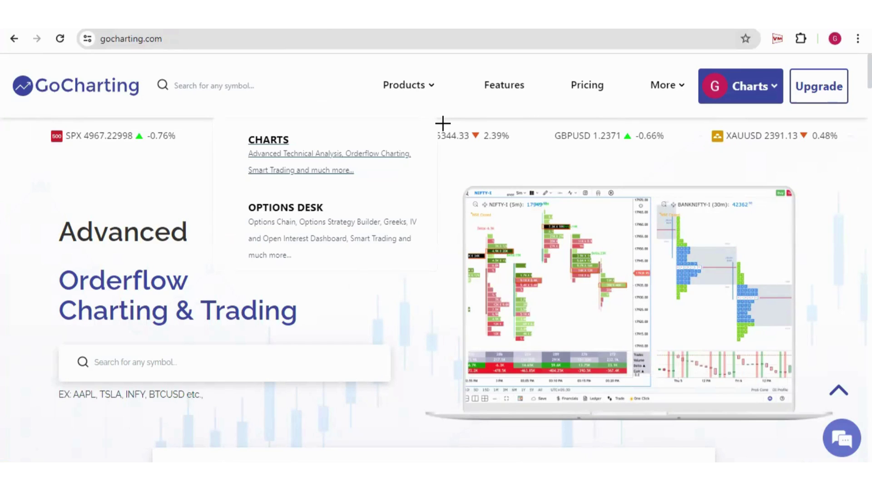
Open and discard an alert on the 22050 strike in the options chain, then go back to the NIFTY-I chart
{"action": "left_click", "coordinate": [321, 220]}
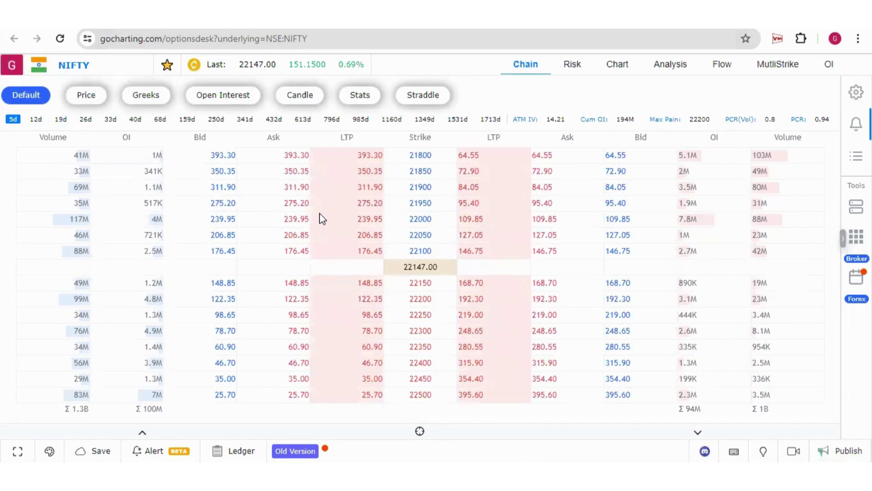
{"action": "mouse_move", "coordinate": [248, 238]}
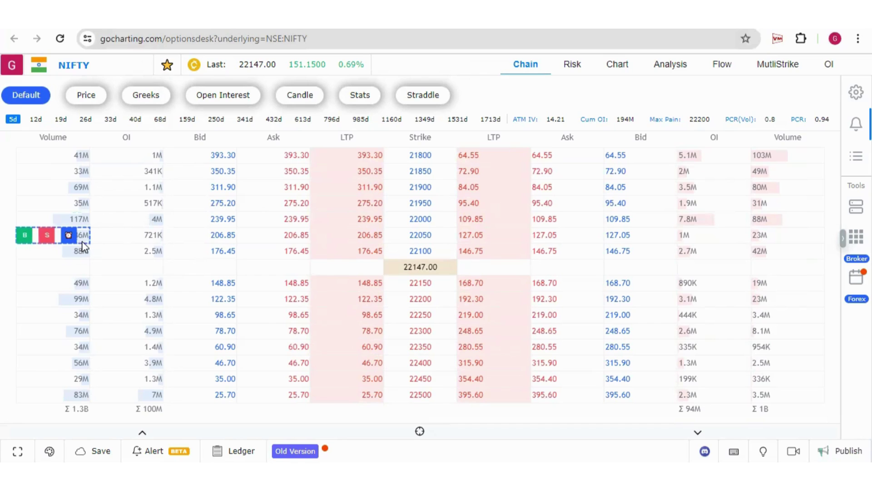
{"action": "left_click", "coordinate": [69, 236]}
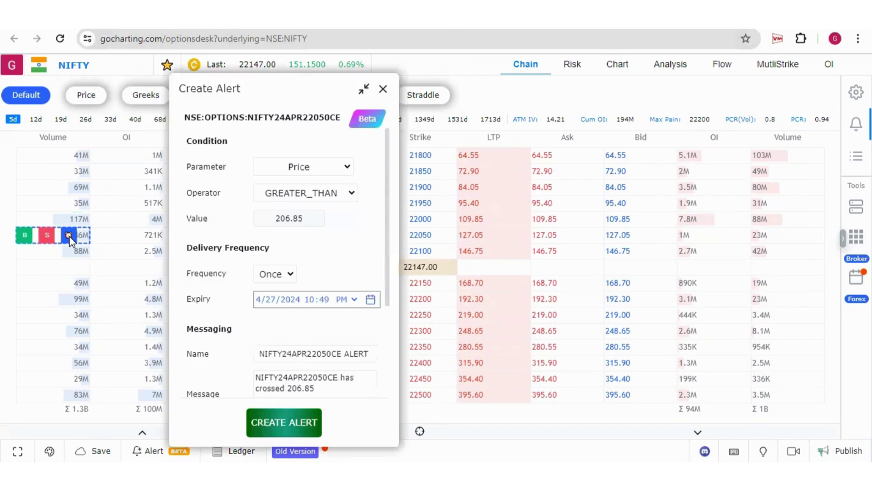
{"action": "left_click", "coordinate": [383, 88]}
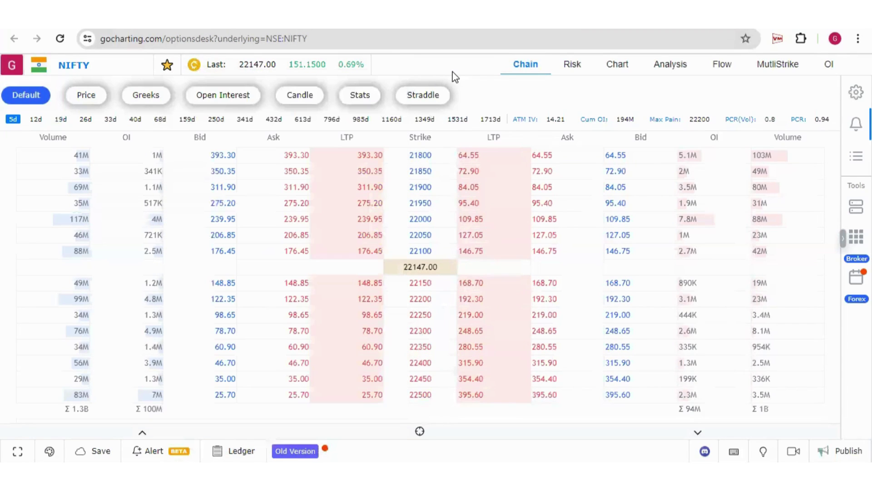
{"action": "key", "text": "alt+Left"}
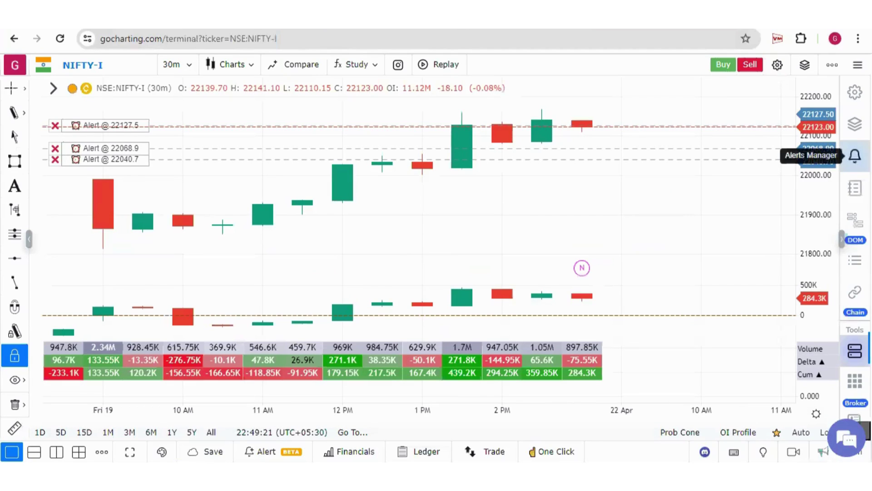
Show the alerts list, then open and close an unsaved new NIFTY-I alert form
{"action": "left_click", "coordinate": [854, 157]}
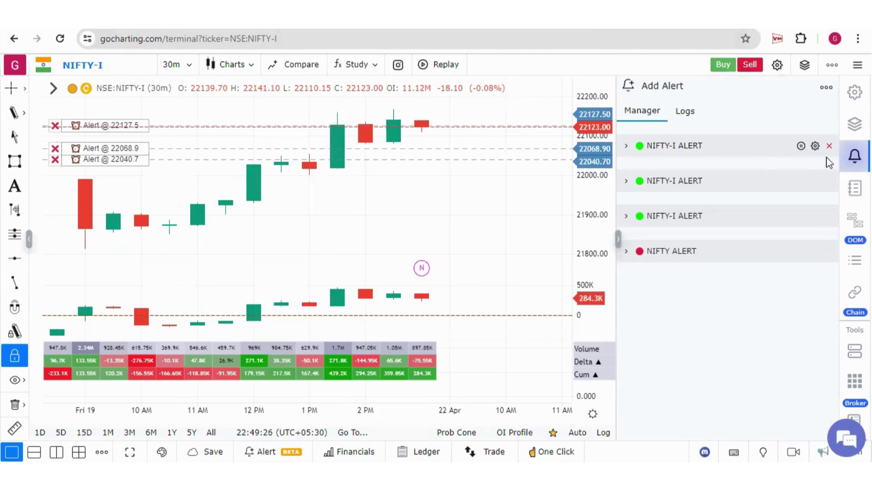
{"action": "left_click", "coordinate": [649, 90]}
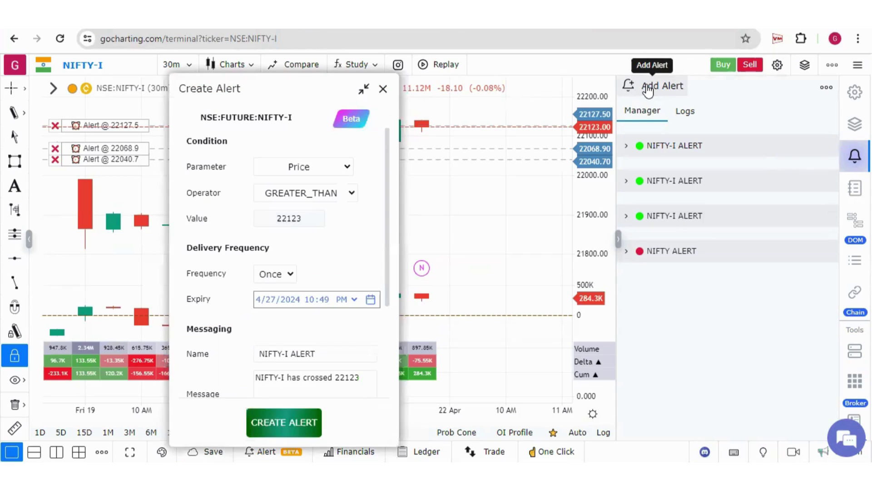
{"action": "left_click", "coordinate": [383, 88]}
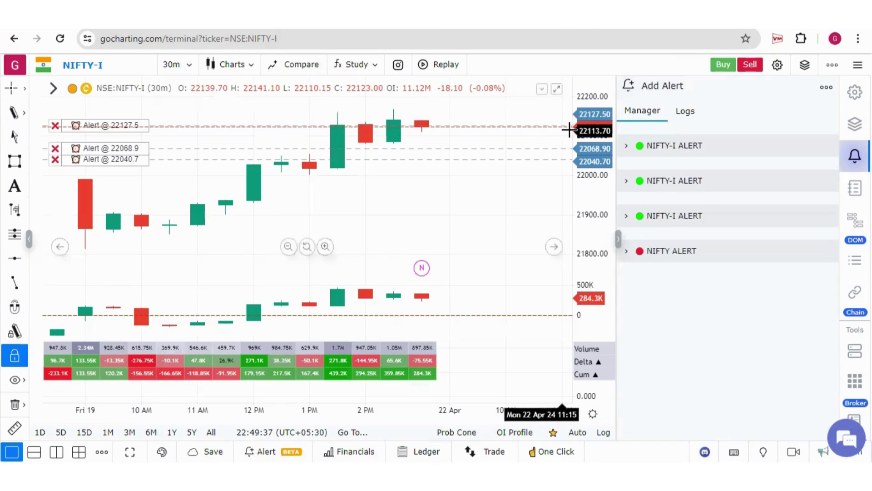
Expand the first NIFTY-I alert and pause the 22127.5 alert, leaving its Modify dialog unchanged
{"action": "left_click", "coordinate": [626, 146]}
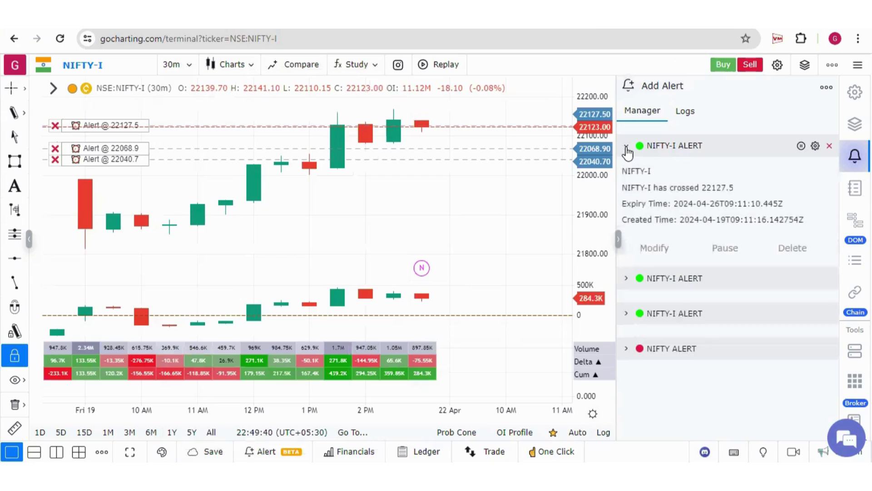
{"action": "left_click", "coordinate": [801, 147]}
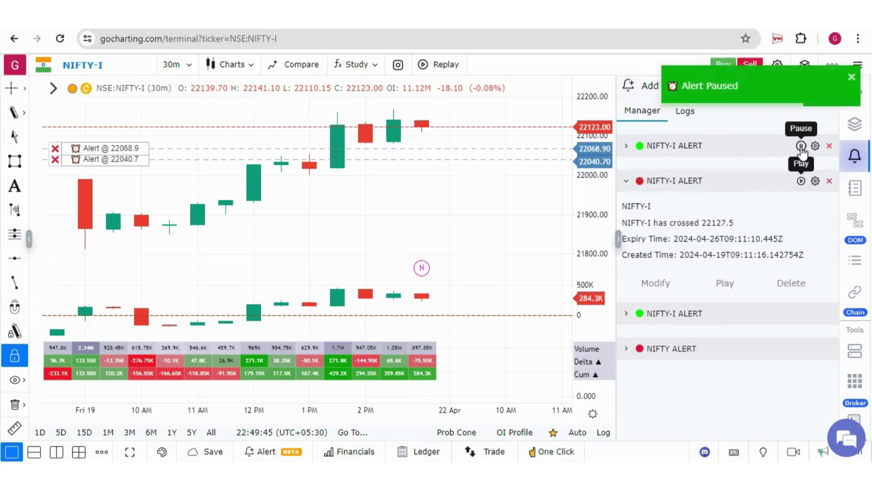
{"action": "left_click", "coordinate": [816, 182]}
{"action": "left_click", "coordinate": [816, 182]}
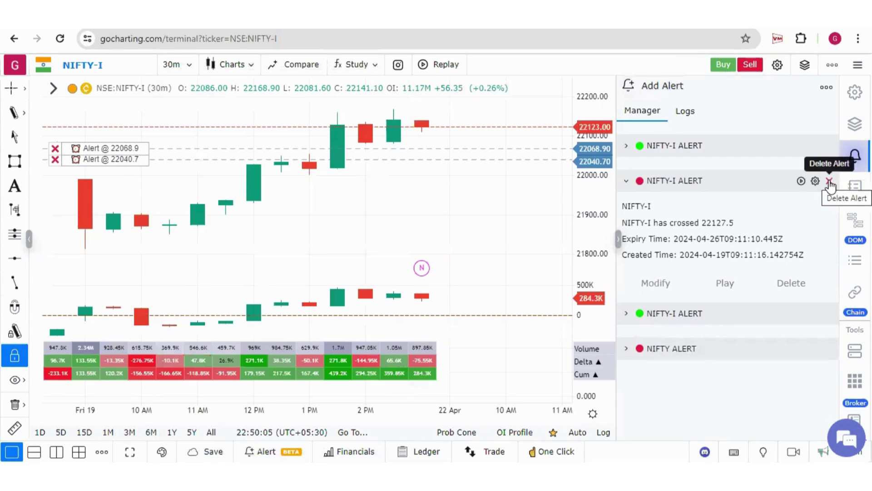
Check the alert logs, then filter the alerts list from Active Alerts to Inactive Alerts
{"action": "left_click", "coordinate": [687, 111]}
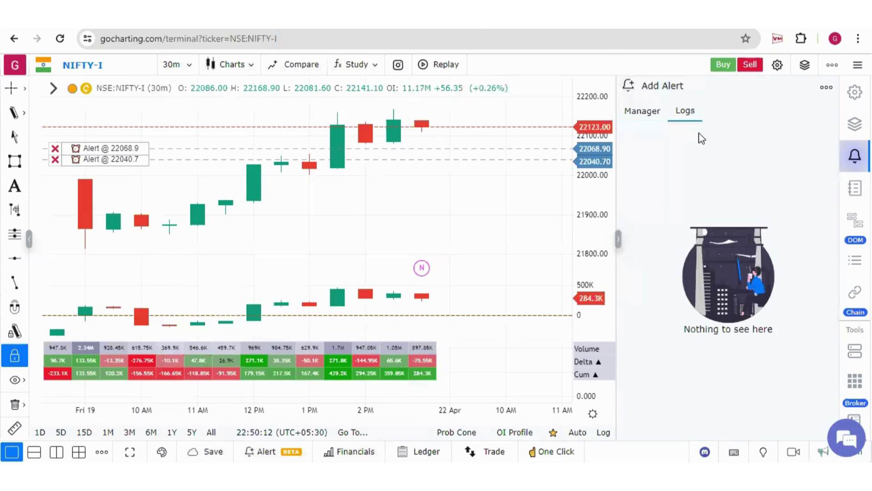
{"action": "left_click", "coordinate": [650, 113]}
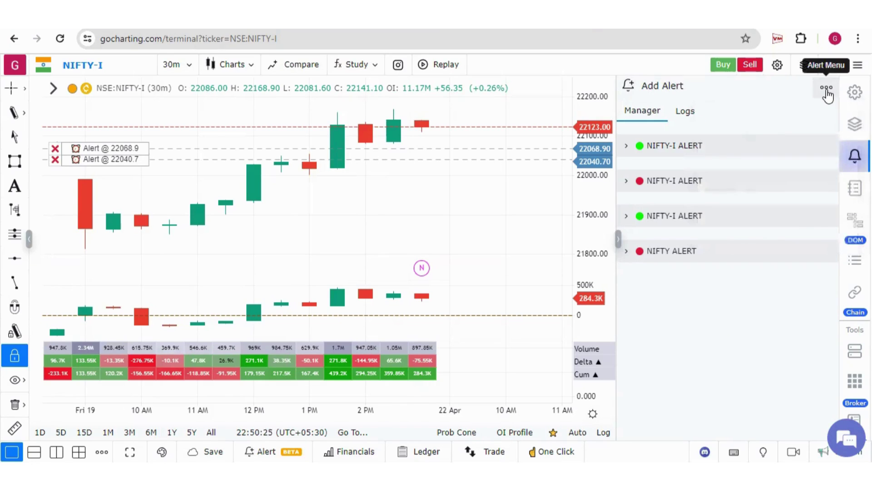
{"action": "left_click", "coordinate": [826, 89]}
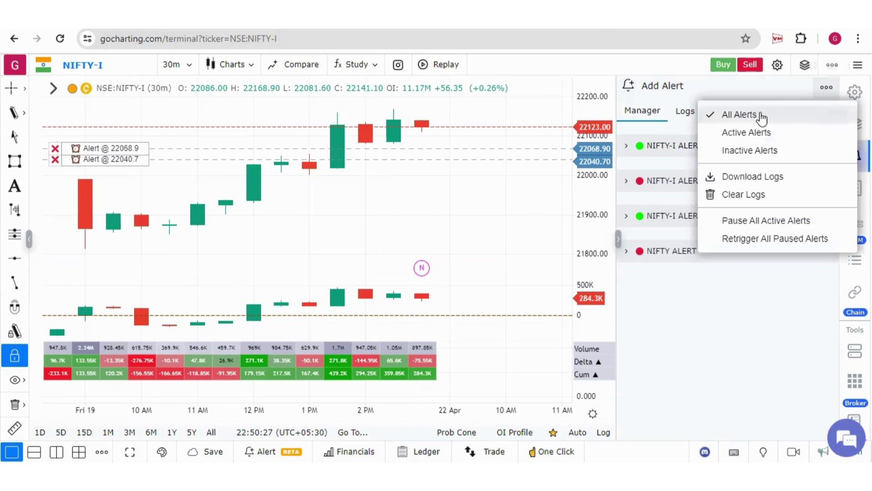
{"action": "left_click", "coordinate": [741, 132]}
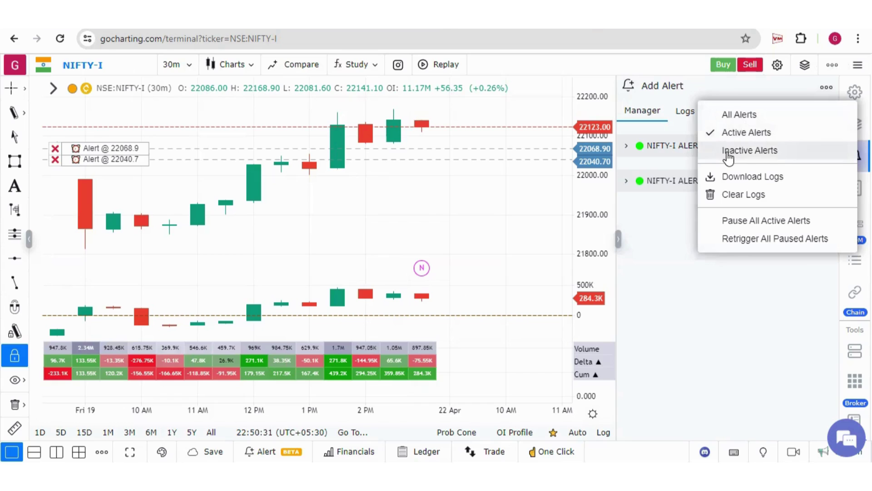
{"action": "left_click", "coordinate": [731, 154]}
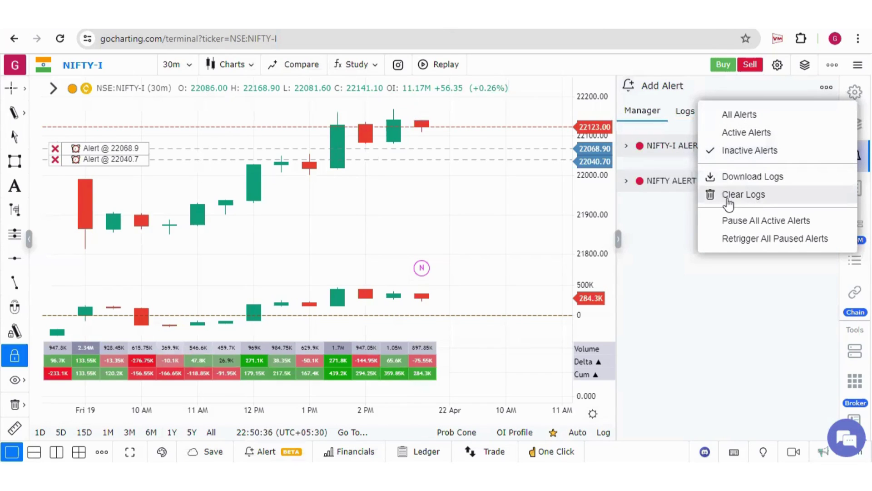